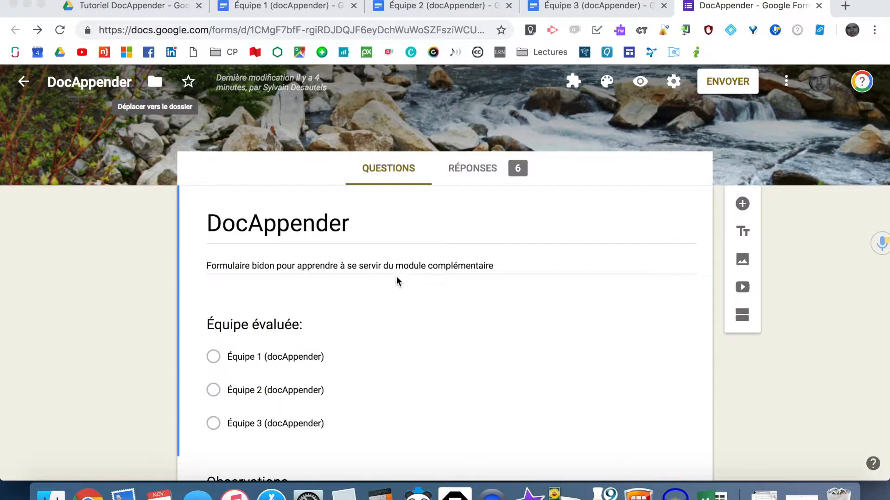
# Search the form's add-on store for "doc appender", view the docAppender listing, and close the store
pyautogui.scroll(-2, 397, 281)
pyautogui.scroll(-1, 396, 281)
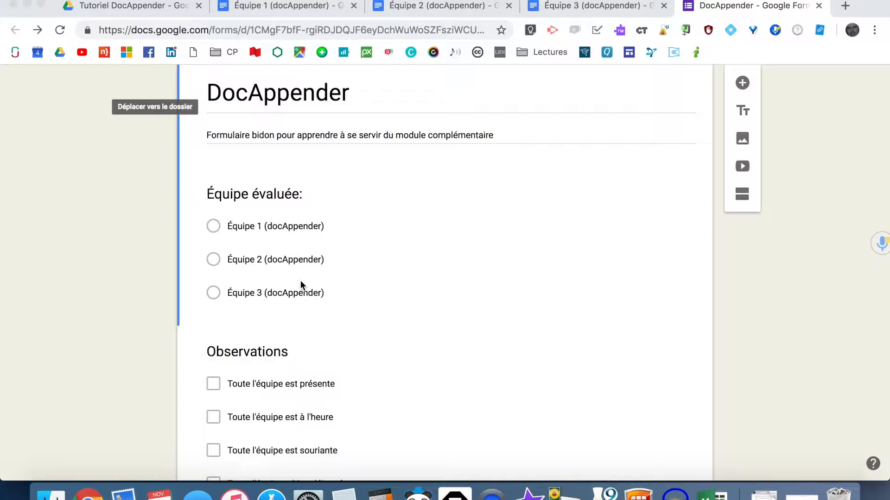
pyautogui.scroll(3, 458, 246)
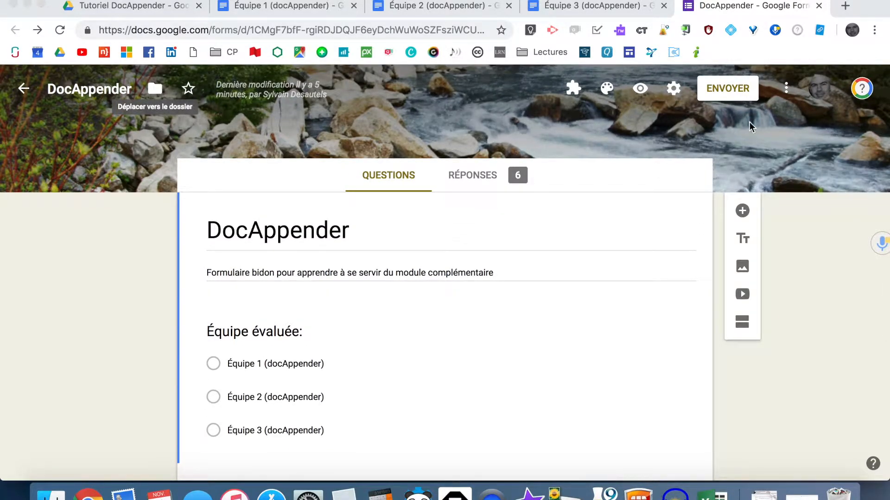
pyautogui.click(785, 89)
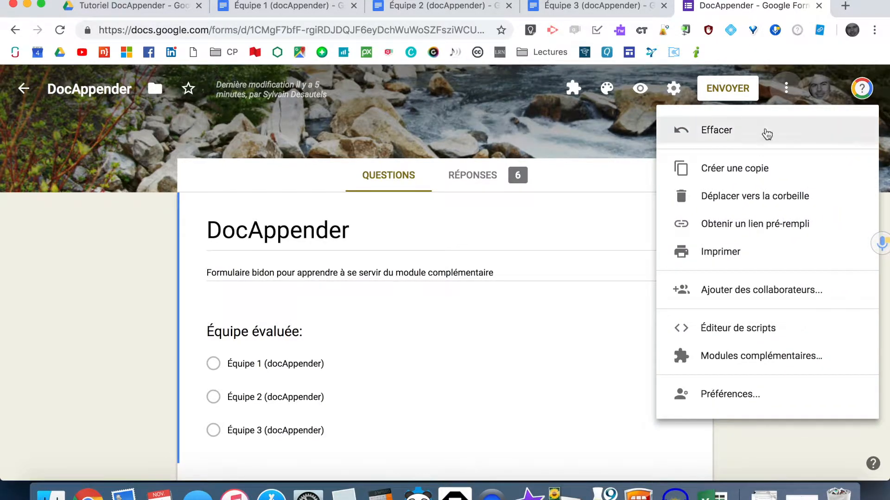
pyautogui.click(758, 361)
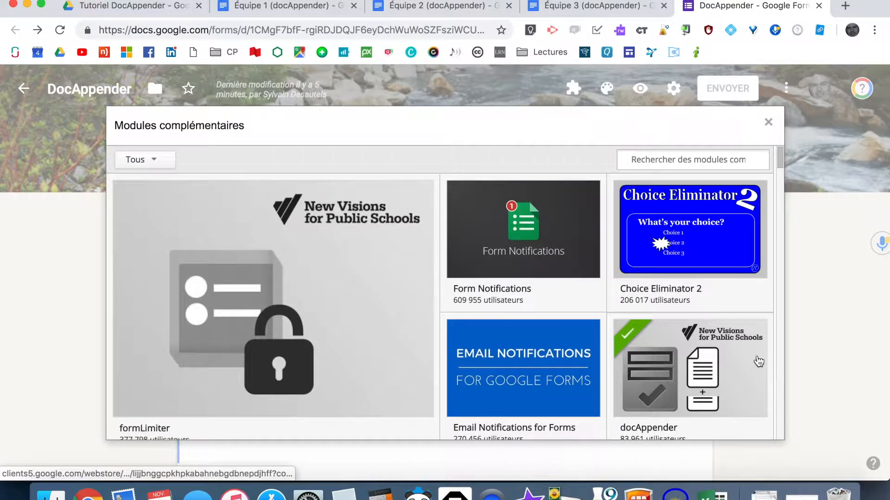
pyautogui.write('doc')
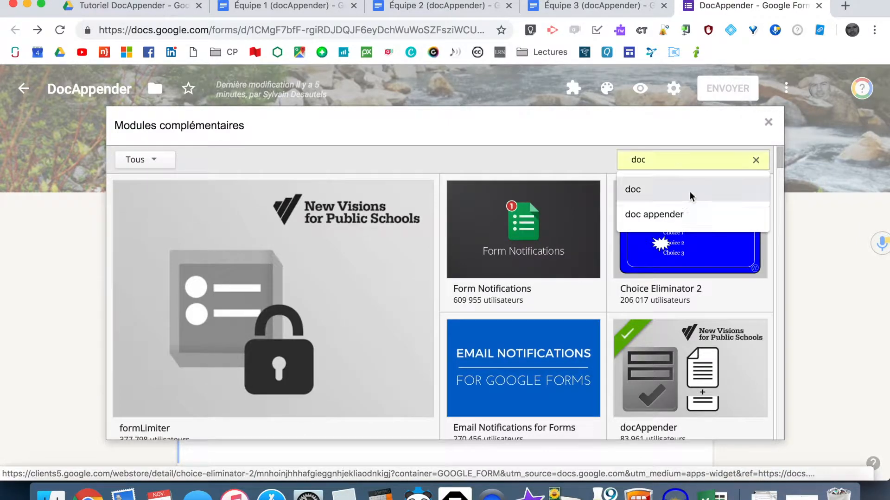
pyautogui.click(686, 212)
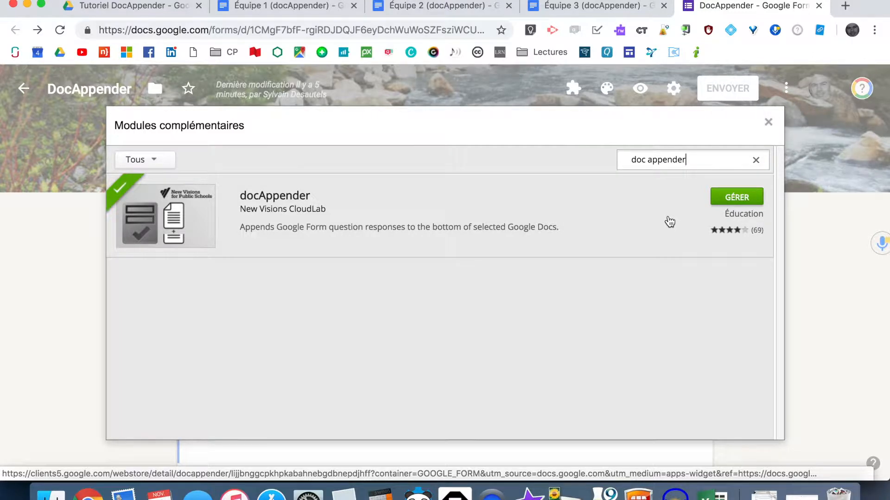
pyautogui.click(768, 121)
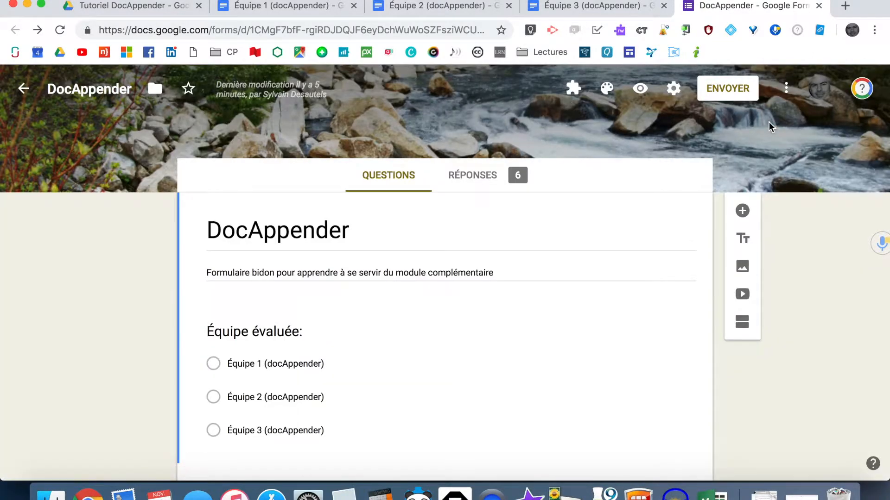
pyautogui.click(573, 95)
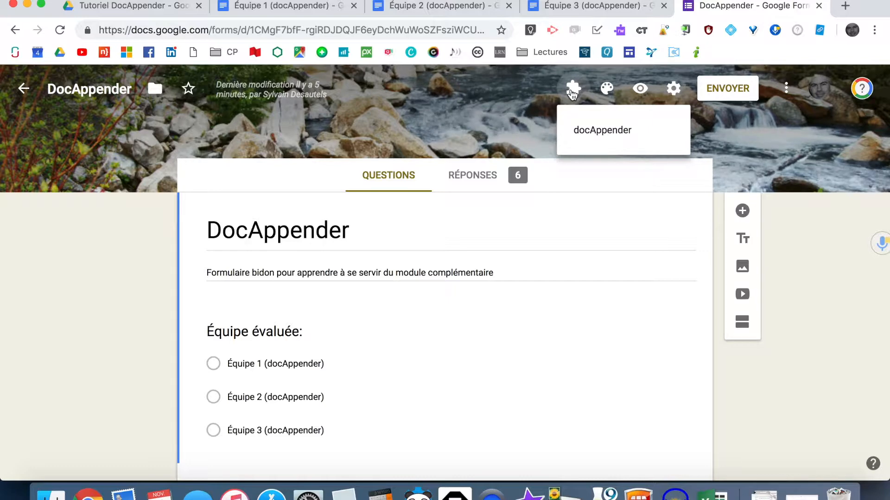
pyautogui.click(516, 111)
pyautogui.scroll(-3, 174, 182)
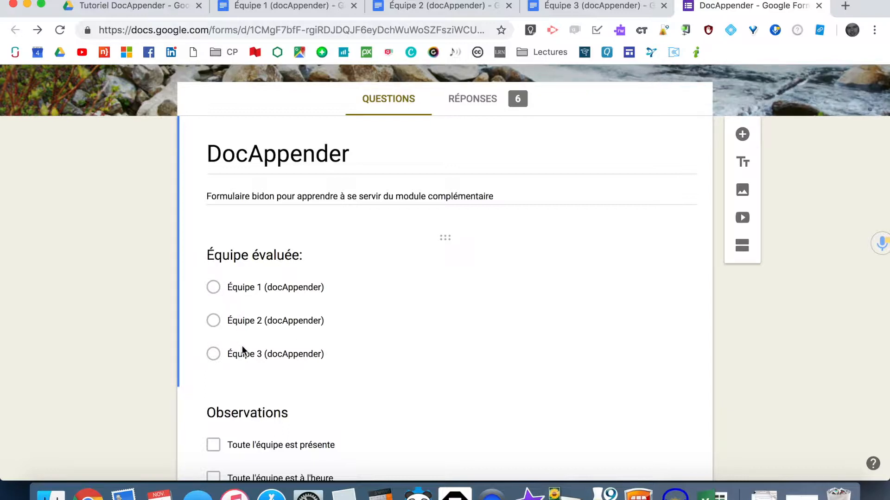
pyautogui.scroll(-5, 240, 346)
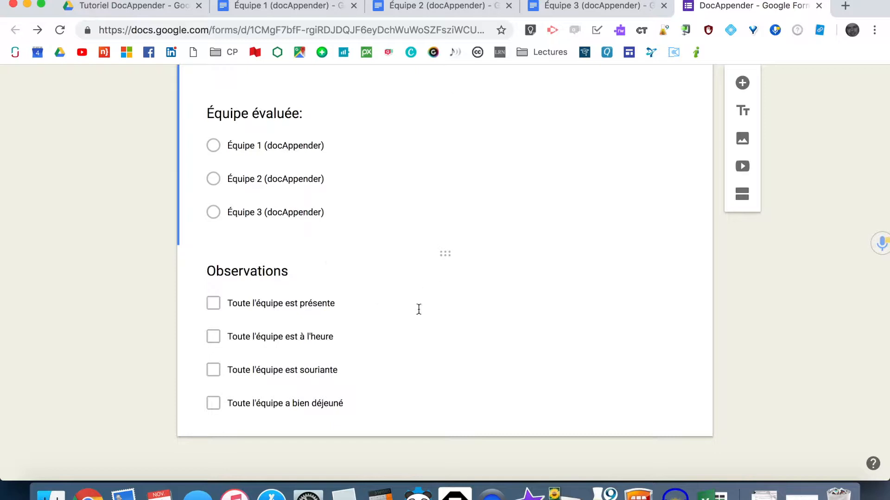
pyautogui.scroll(5, 590, 313)
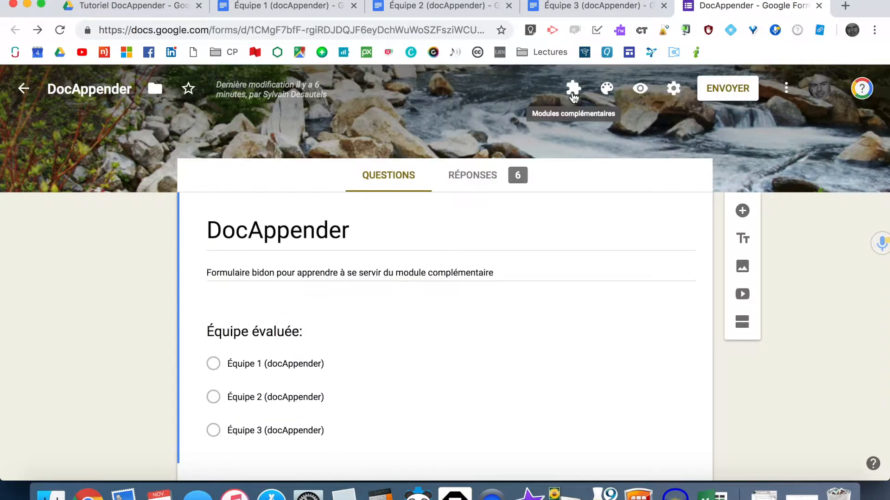
# Open the docAppender sidebar for the form and accept Tutoriel DocAppender as the target Doc folder
pyautogui.click(573, 91)
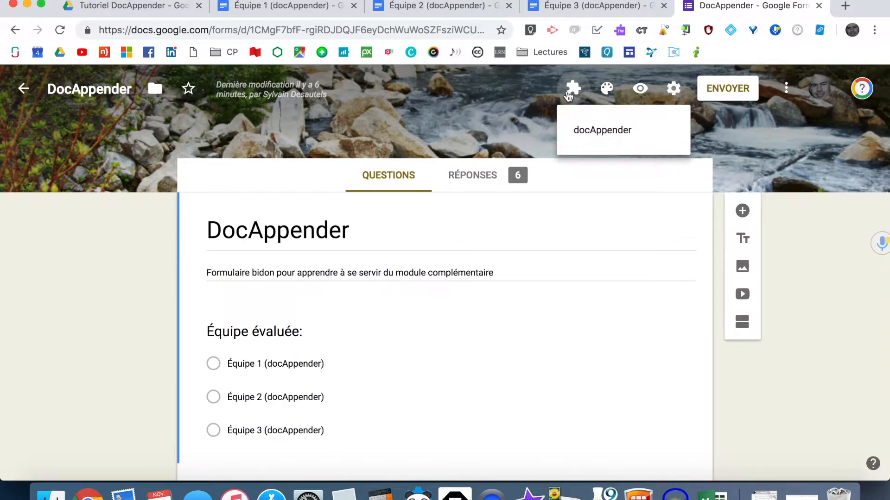
pyautogui.click(591, 126)
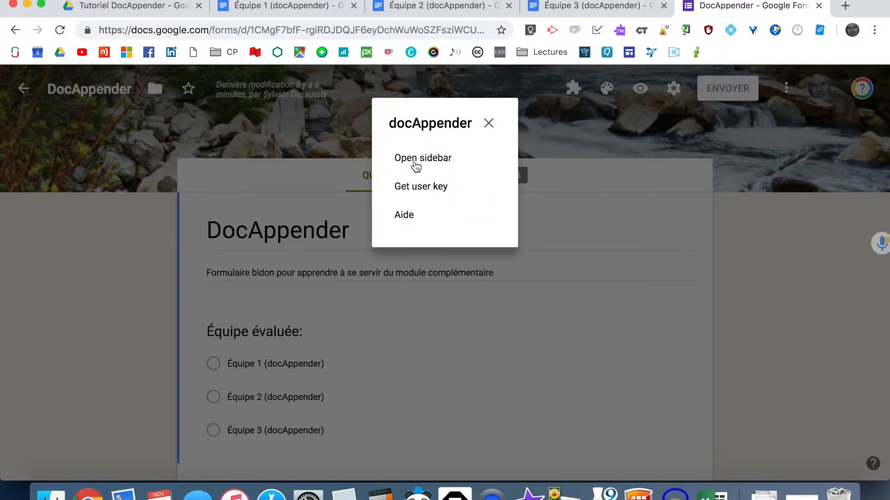
pyautogui.click(414, 161)
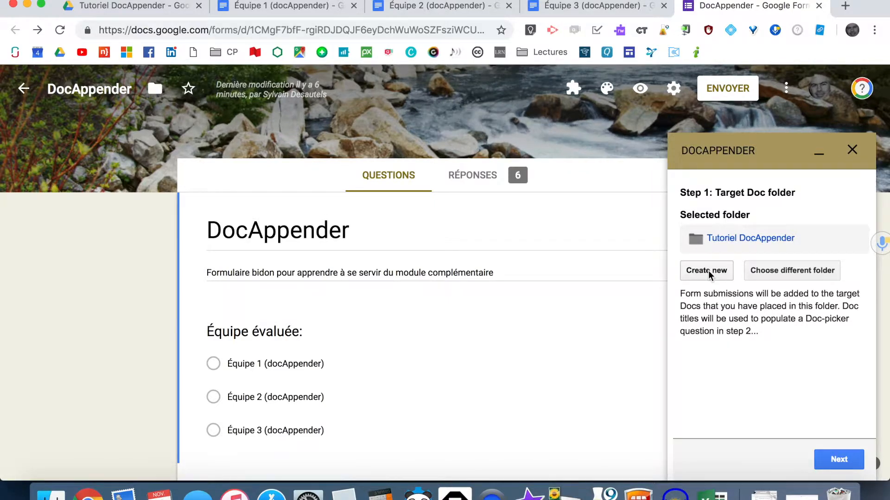
pyautogui.click(834, 460)
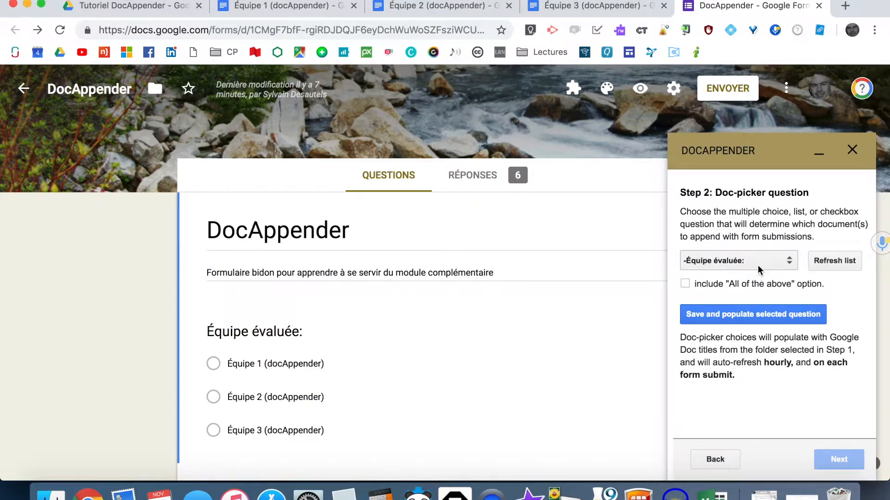
# Keep "Équipe évaluée:" as the doc-picker question, save and populate it, and continue to the form values
pyautogui.click(789, 261)
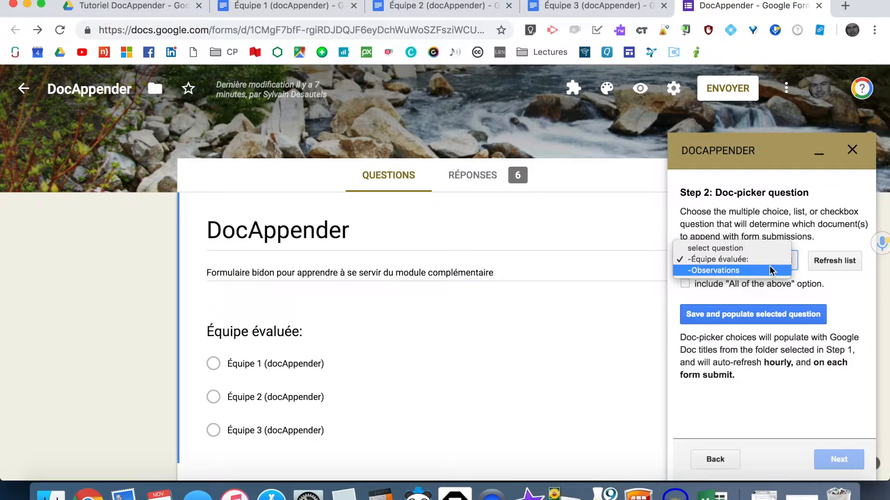
pyautogui.click(860, 292)
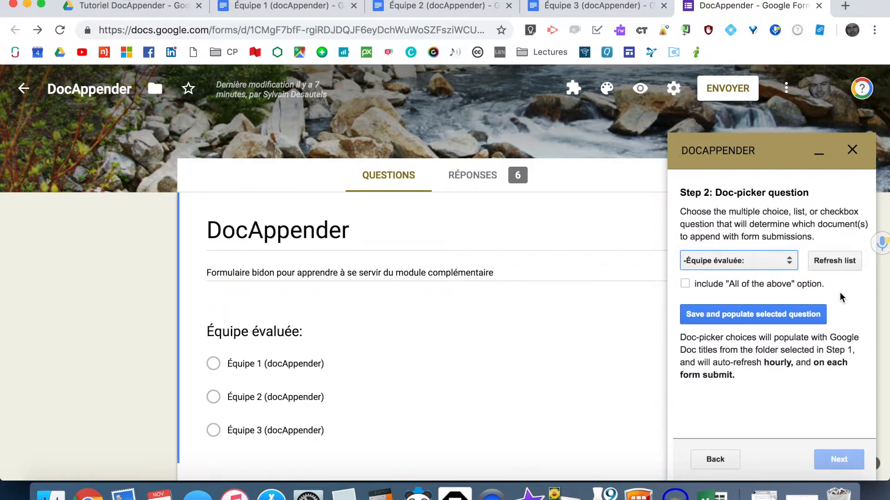
pyautogui.click(732, 318)
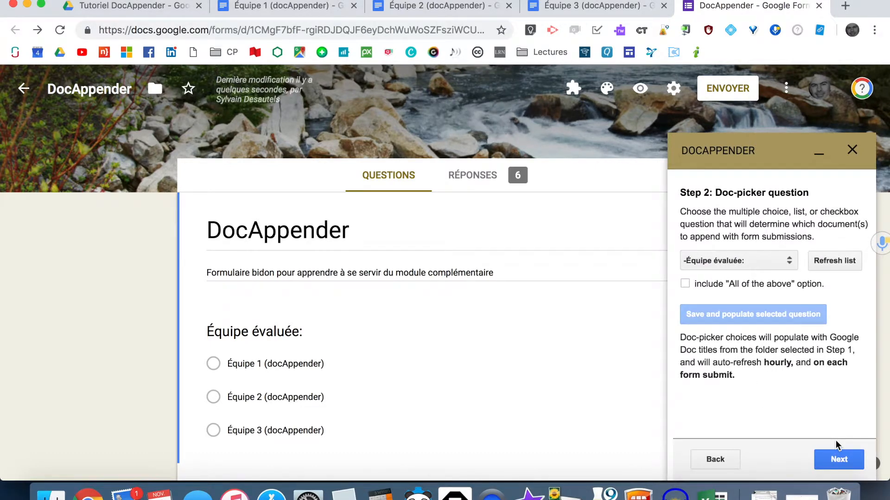
pyautogui.click(838, 452)
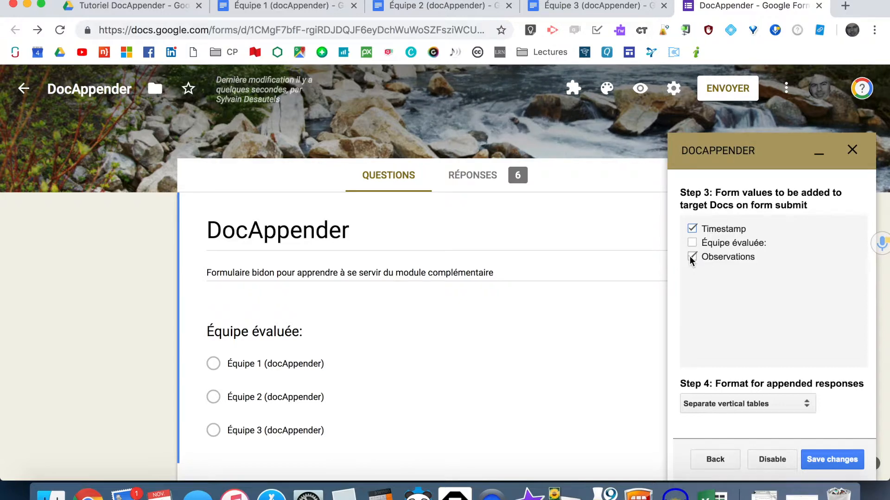
# Set the format for appended responses to "Rows in a single horizontal table" and save the docAppender changes
pyautogui.scroll(-2, 730, 321)
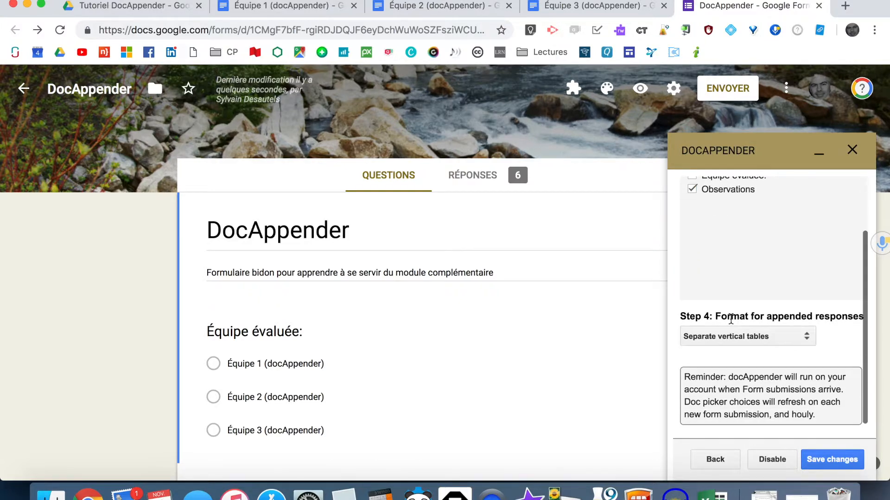
pyautogui.click(806, 338)
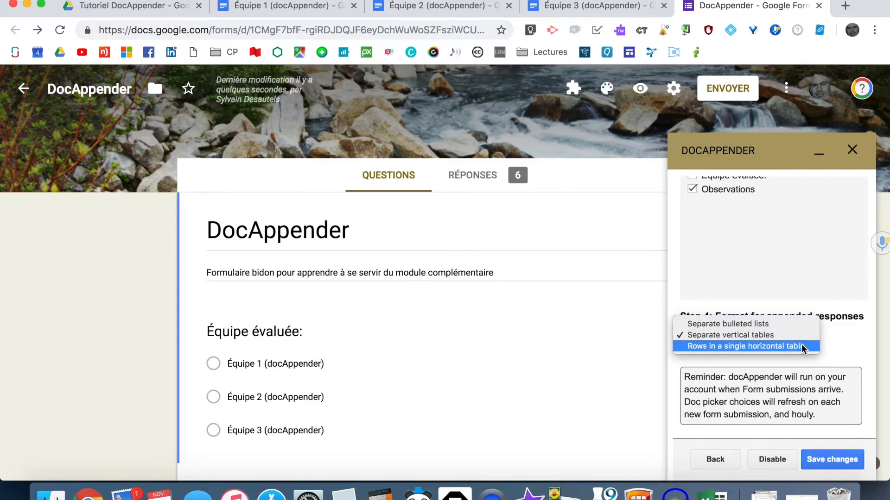
pyautogui.click(803, 349)
pyautogui.click(829, 461)
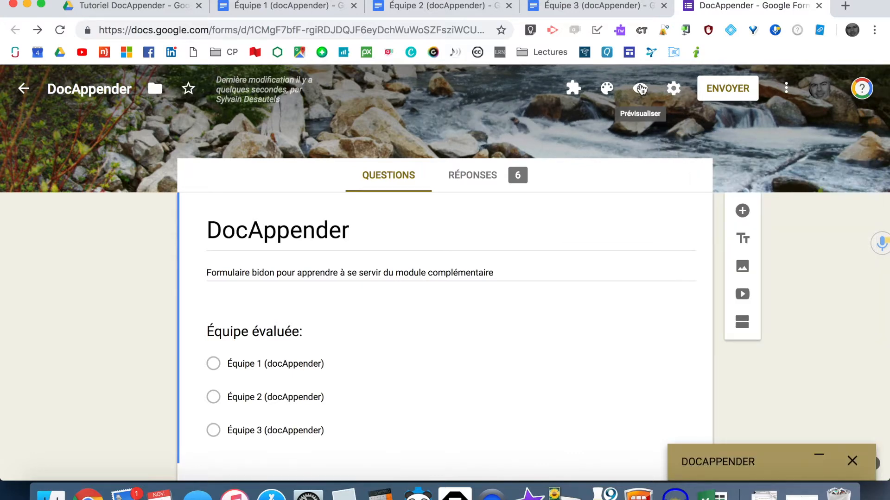
# Preview the form and submit a response for Équipe 1 (docAppender) noting the team as présente, souriante and a bien déjeuné
pyautogui.click(640, 88)
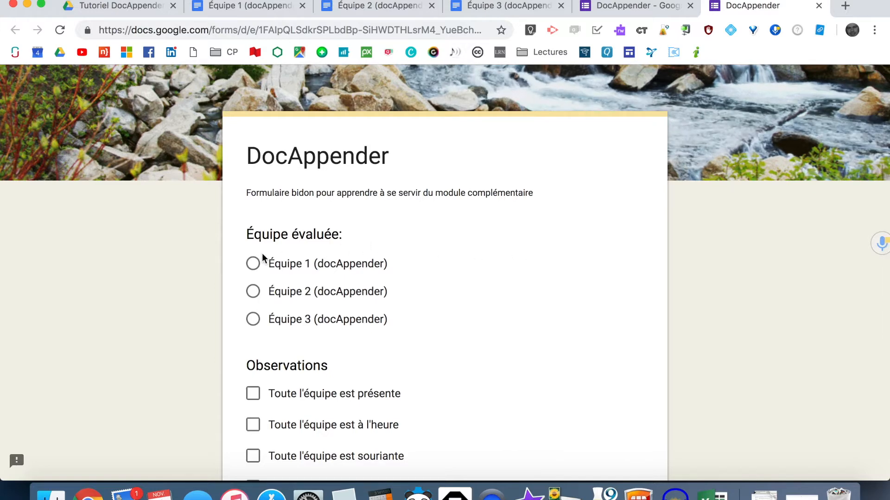
pyautogui.click(253, 265)
pyautogui.scroll(-5, 227, 315)
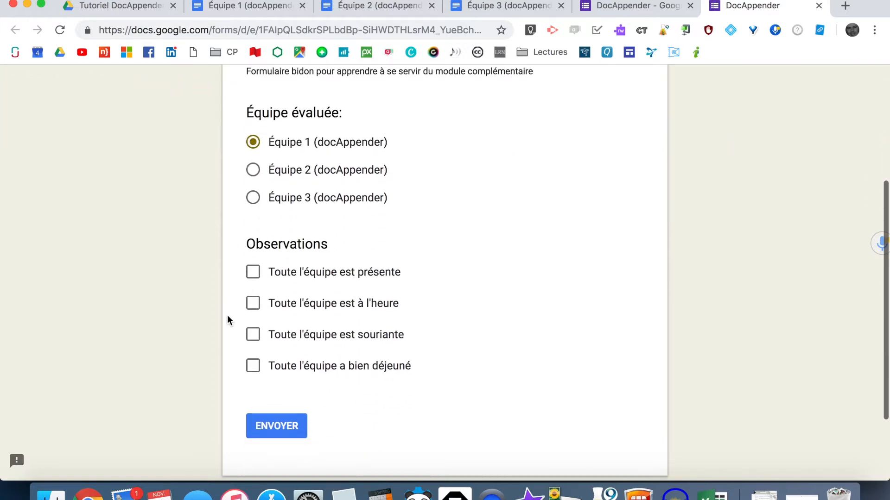
pyautogui.click(253, 273)
pyautogui.click(252, 335)
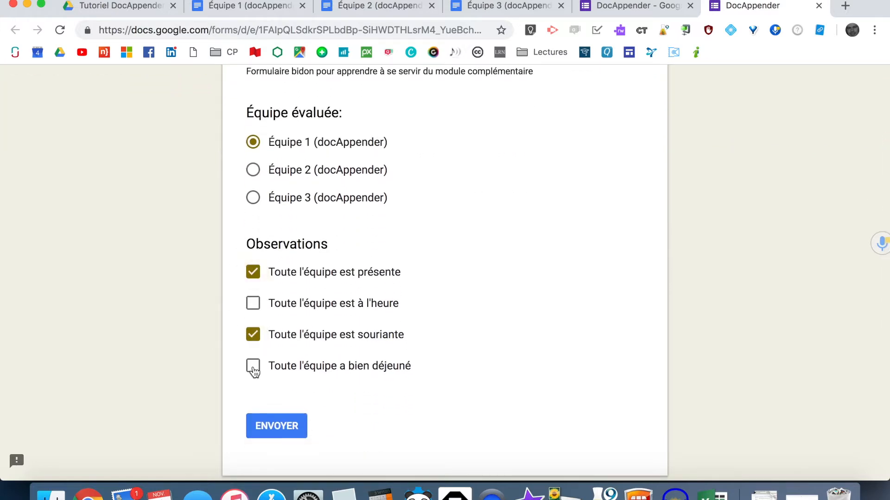
pyautogui.click(282, 435)
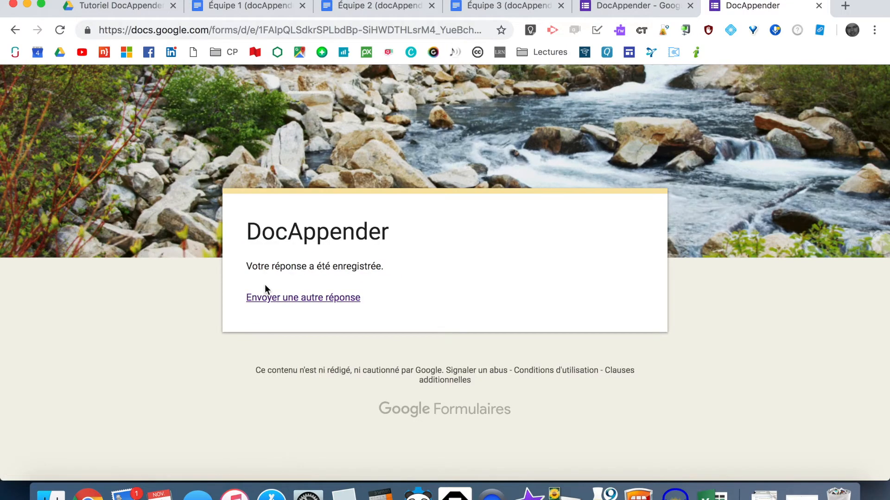
# Submit another response for Équipe 2 (docAppender) with "Toute l'équipe est présente" and "Toute l'équipe est à l'heure"
pyautogui.click(268, 298)
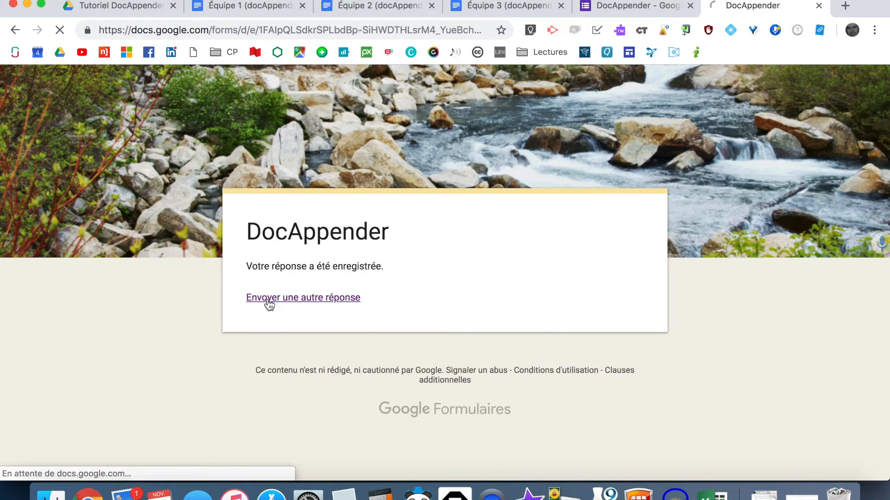
pyautogui.click(252, 340)
pyautogui.scroll(-5, 253, 343)
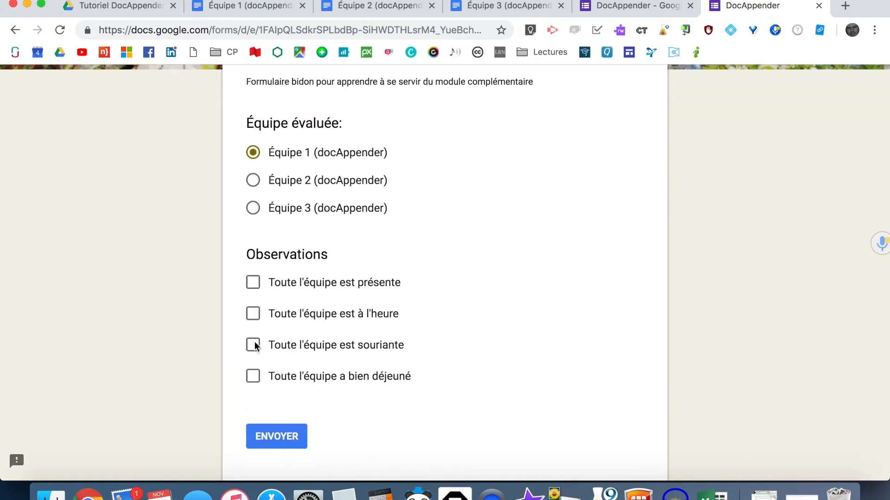
pyautogui.click(254, 278)
pyautogui.click(253, 308)
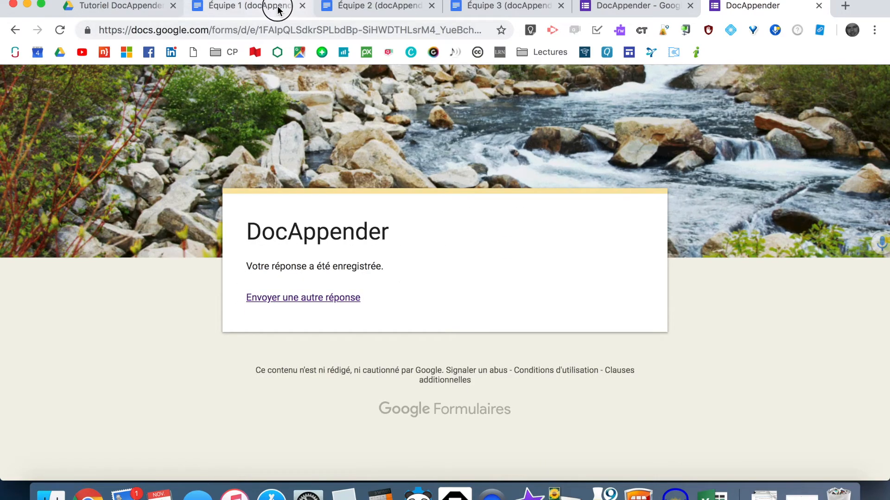
# Check the Équipe 1, Équipe 2 and Équipe 3 documents for the appended form responses
pyautogui.click(278, 7)
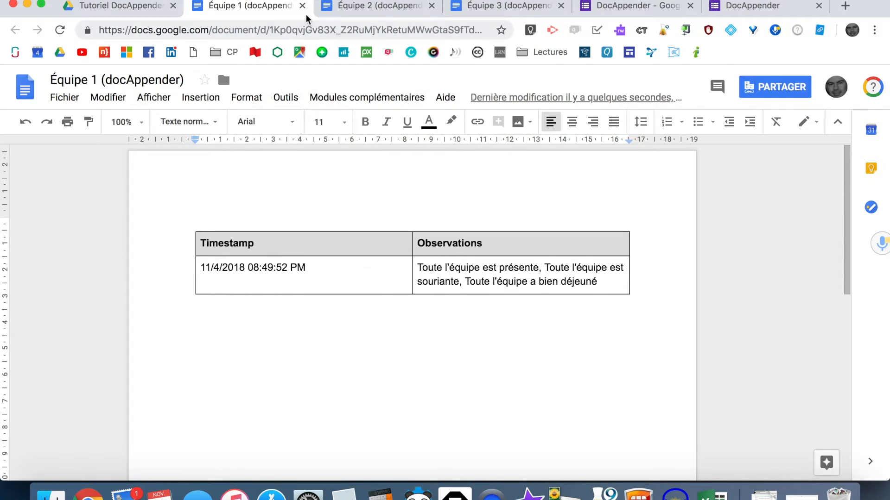
pyautogui.click(350, 7)
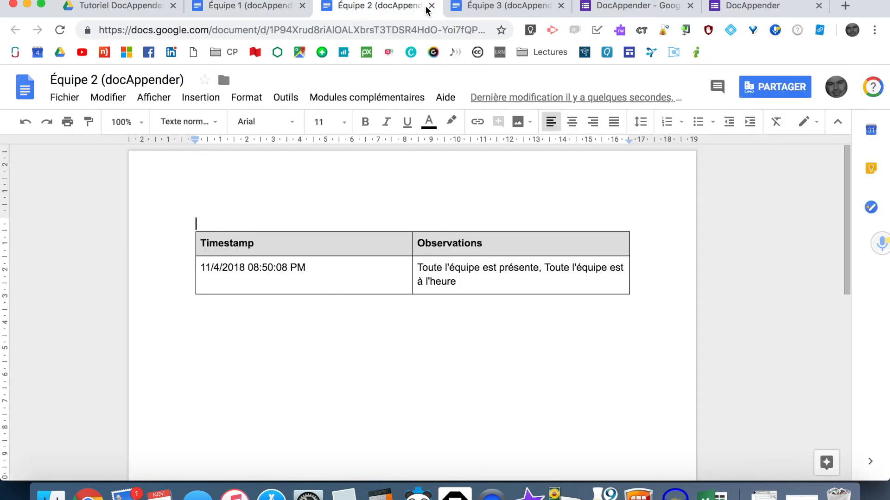
pyautogui.click(481, 10)
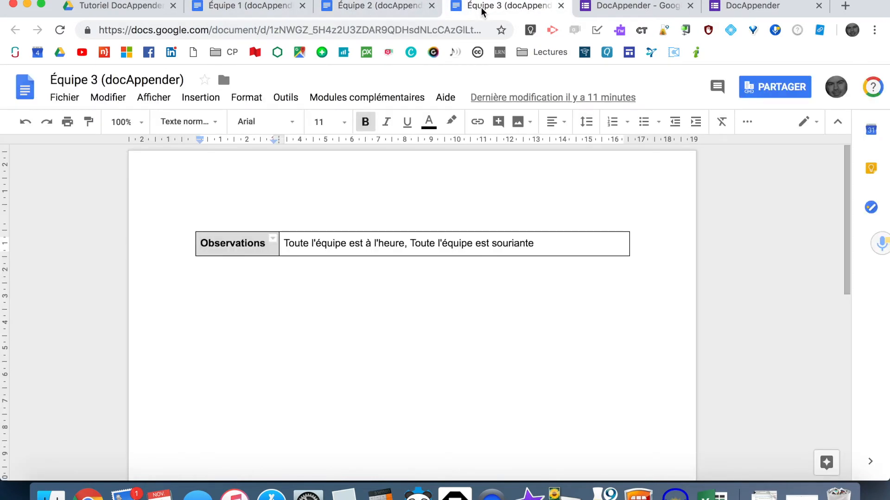